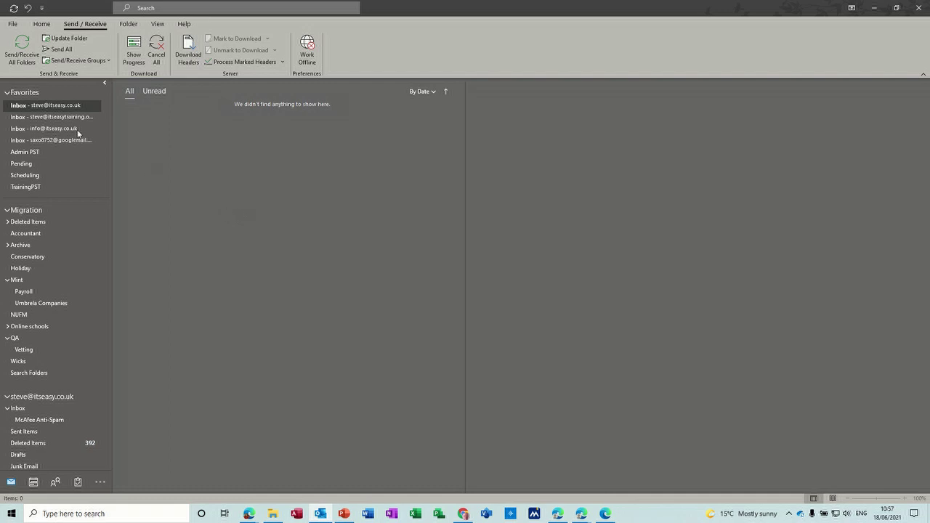
Show the itseasy.co.uk Inbox under Favorites with the Home tab's mail commands.
left_click(28, 108)
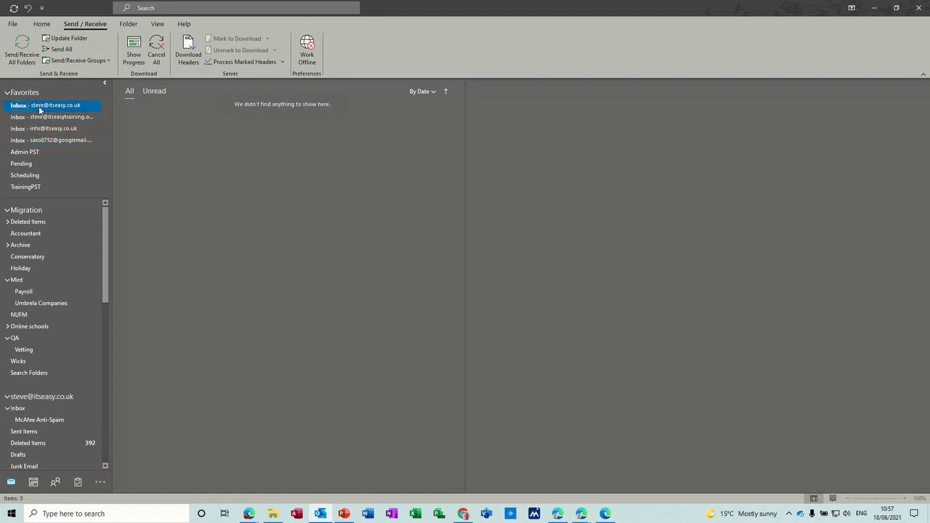
left_click(42, 25)
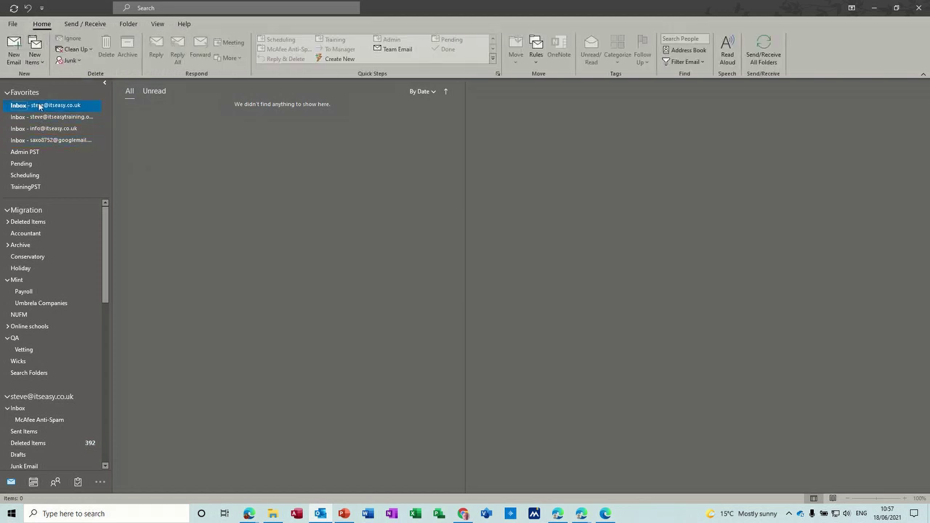
Start a new email addressed to the training account.
left_click(14, 48)
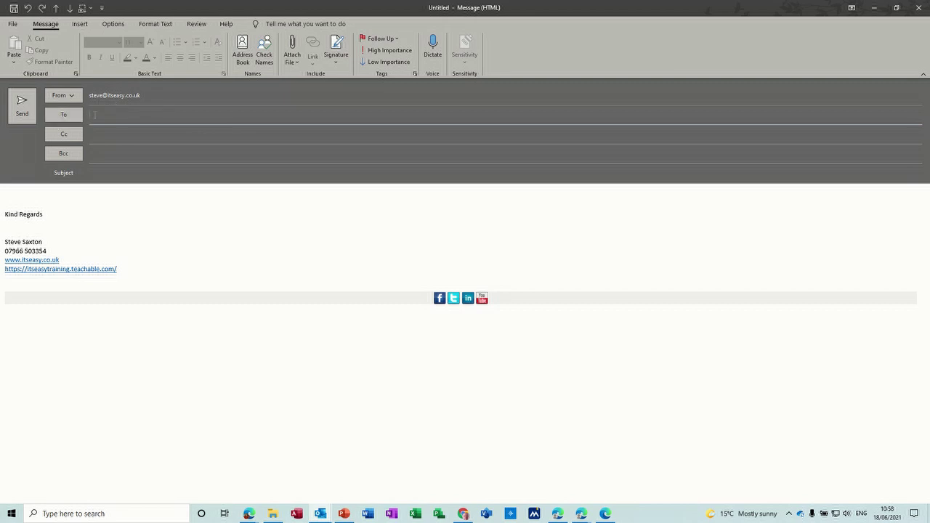
type("steve")
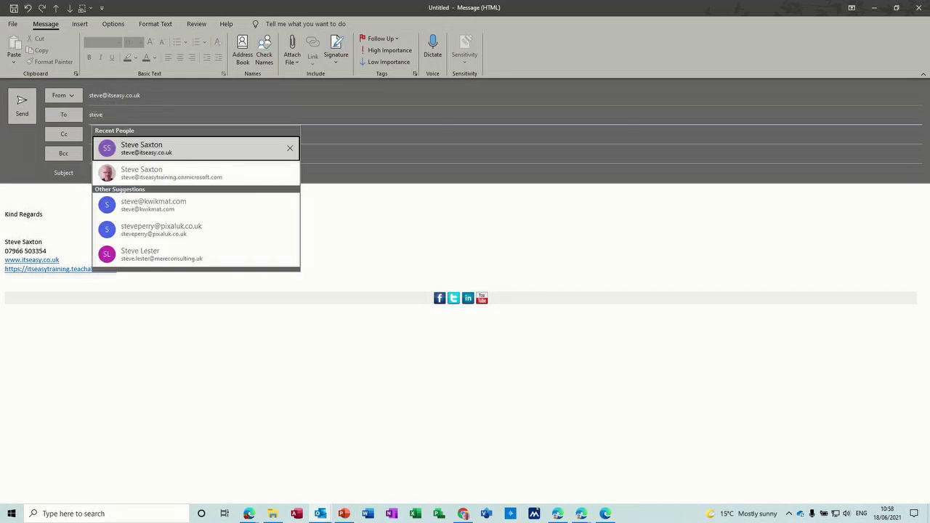
left_click(148, 173)
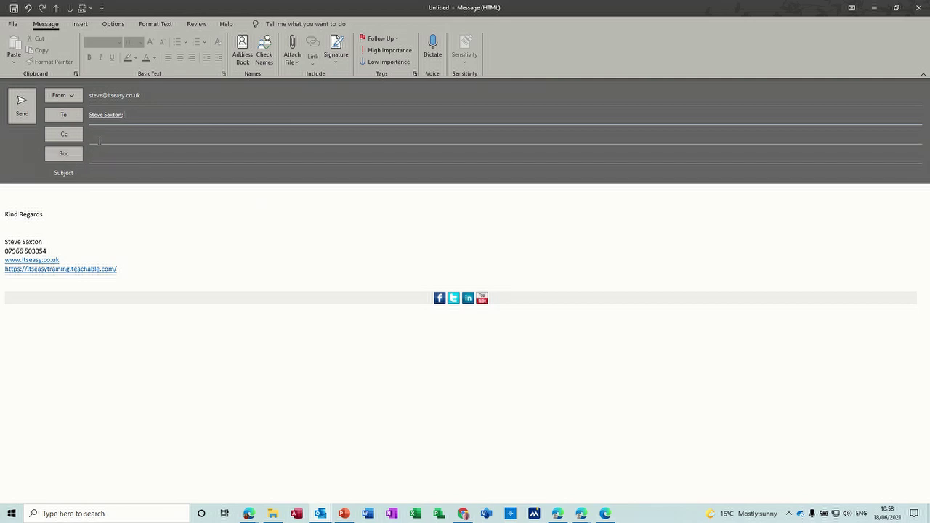
Add a Cc recipient, then delete it so only the To recipient remains.
left_click(99, 140)
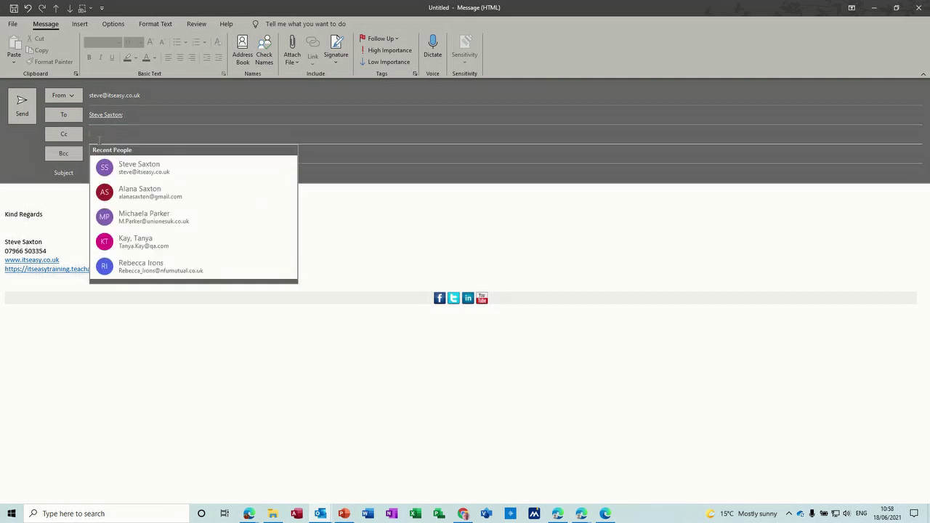
left_click(149, 197)
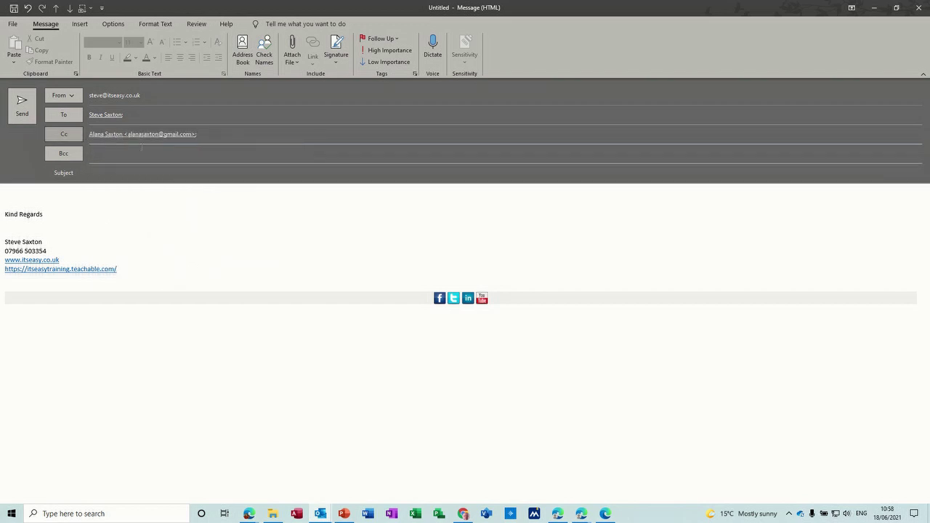
left_click(102, 155)
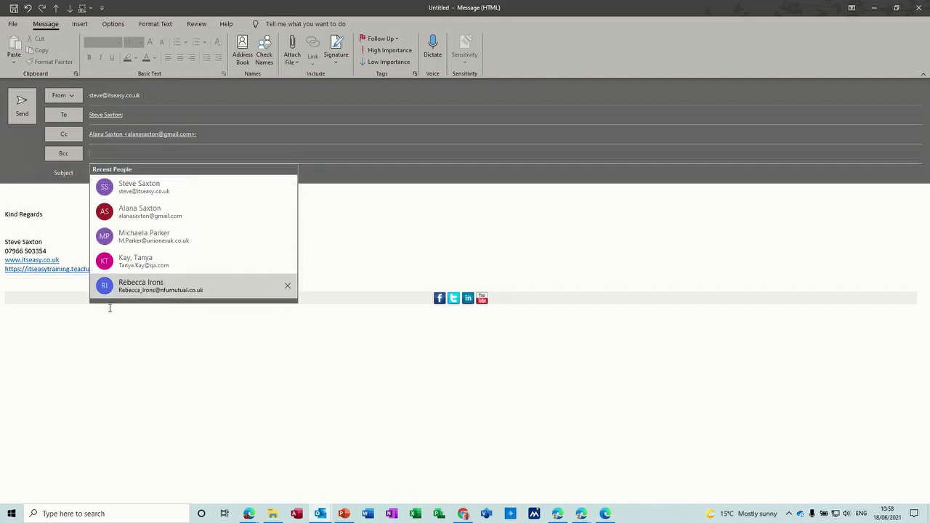
left_click(95, 148)
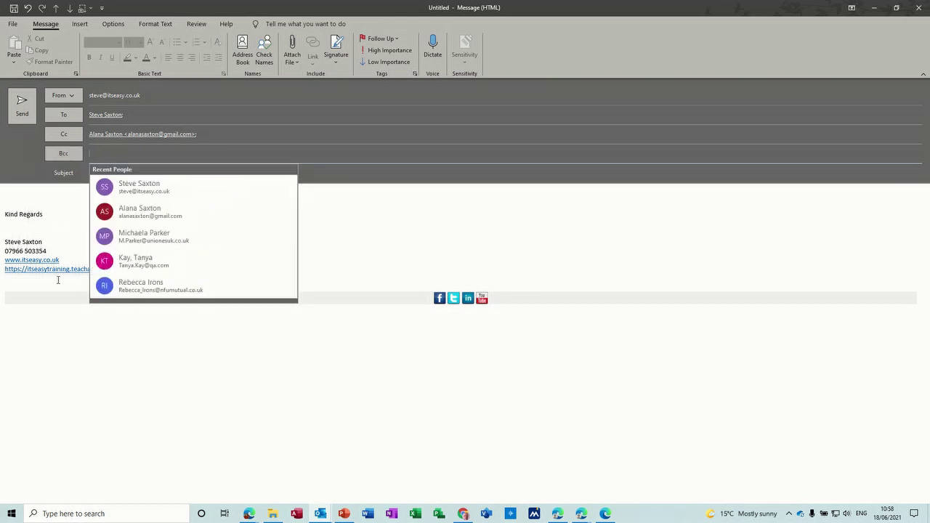
left_click(29, 194)
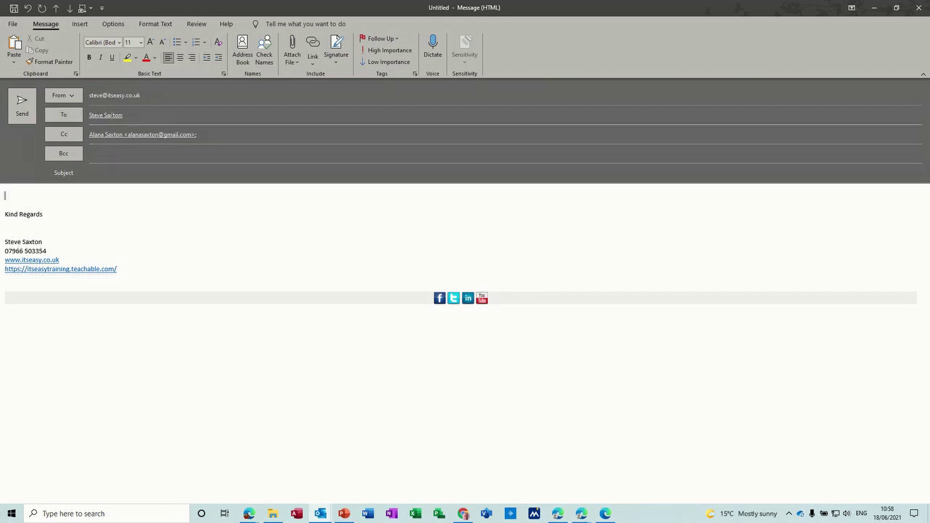
left_click(217, 138)
key("BackSpace")
key("BackSpace")
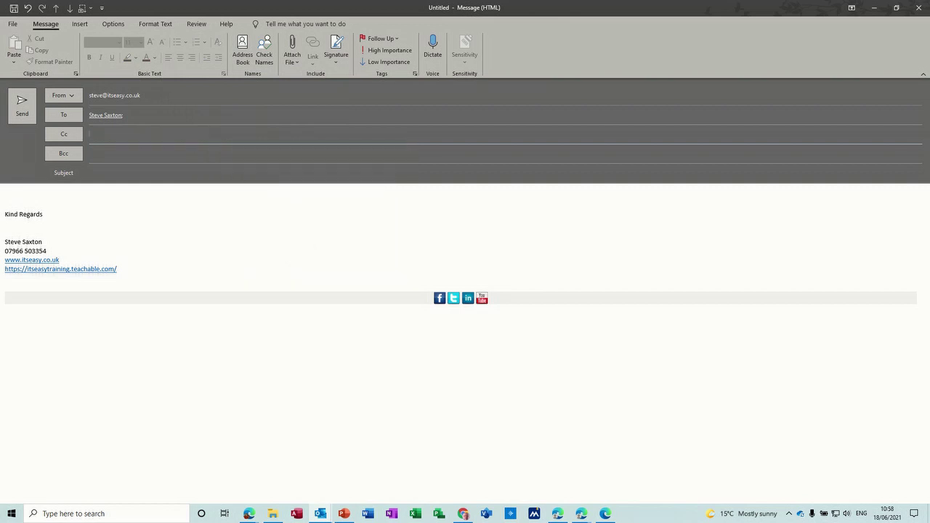
Give the email subject Test and body 'Hi' followed by 'dfsdfsf efeerferf'.
left_click(99, 177)
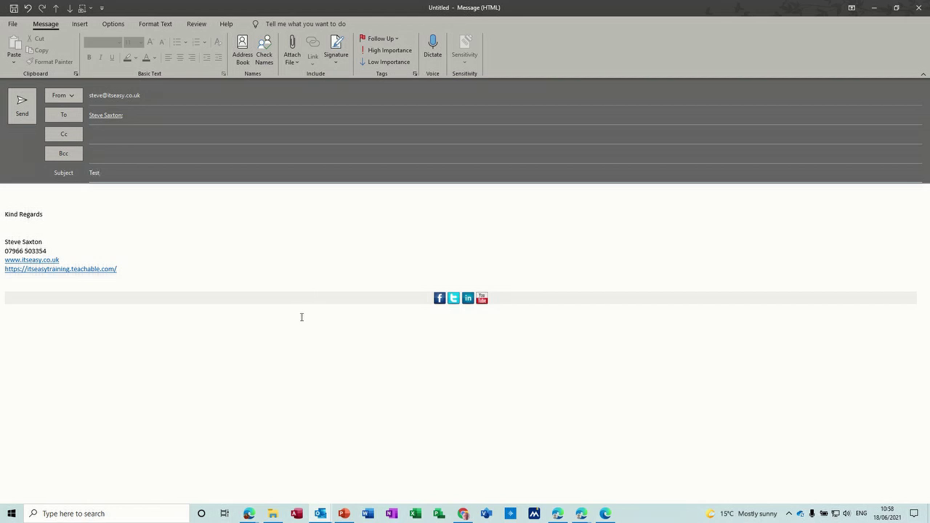
left_click(51, 197)
type("Hi")
key("Return")
key("Return")
type("dfsdfsf efeerferf")
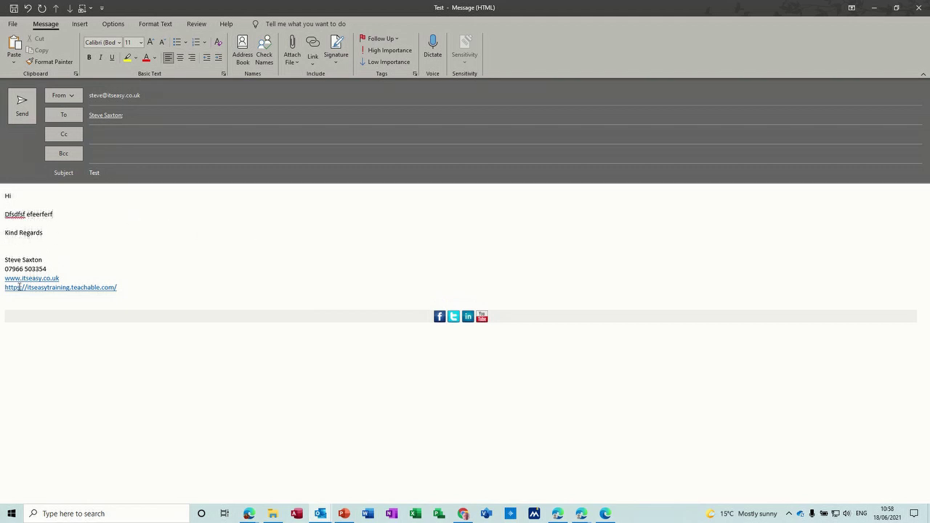
Try the shorter signature, restore the full signature, then open the signature settings.
left_click(341, 64)
left_click(354, 89)
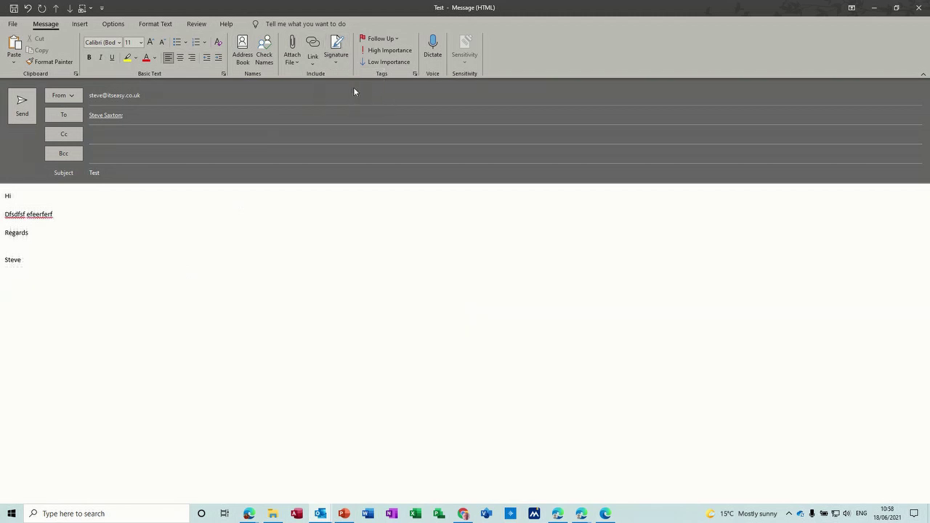
left_click(341, 66)
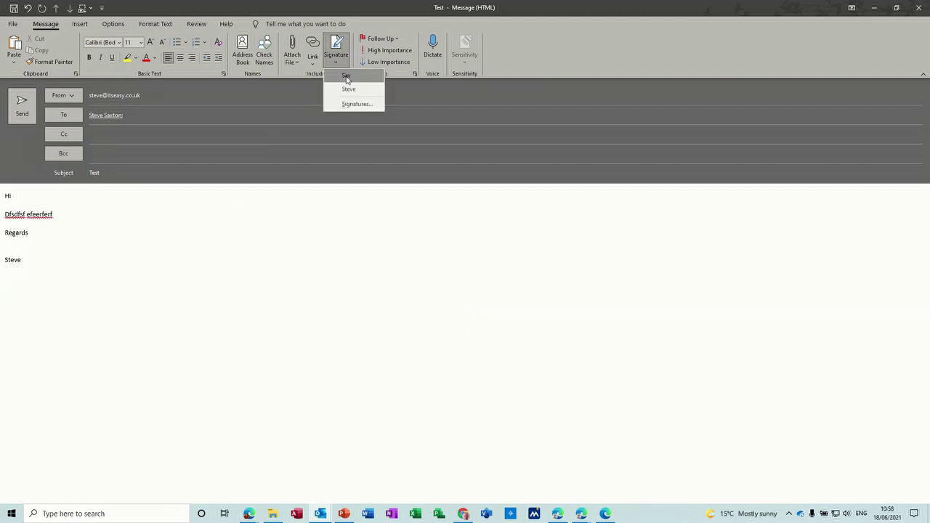
left_click(347, 76)
left_click(337, 61)
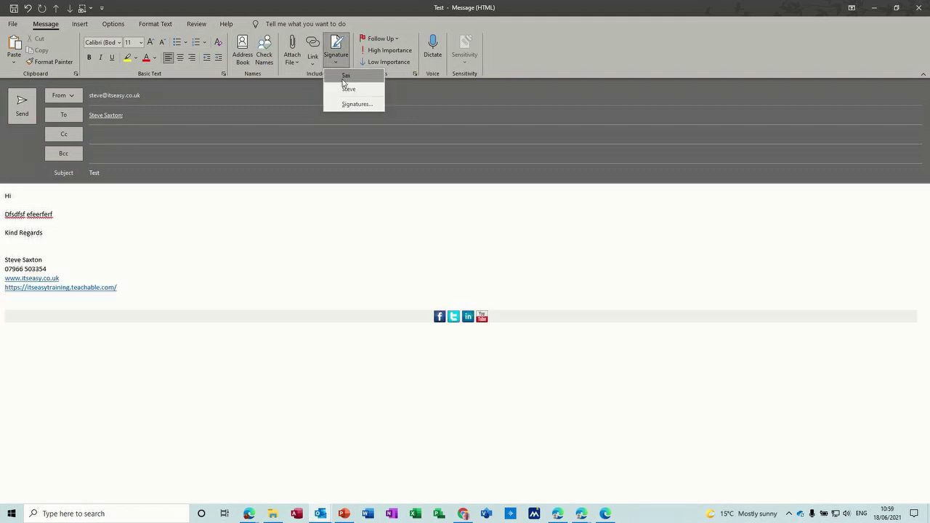
left_click(347, 104)
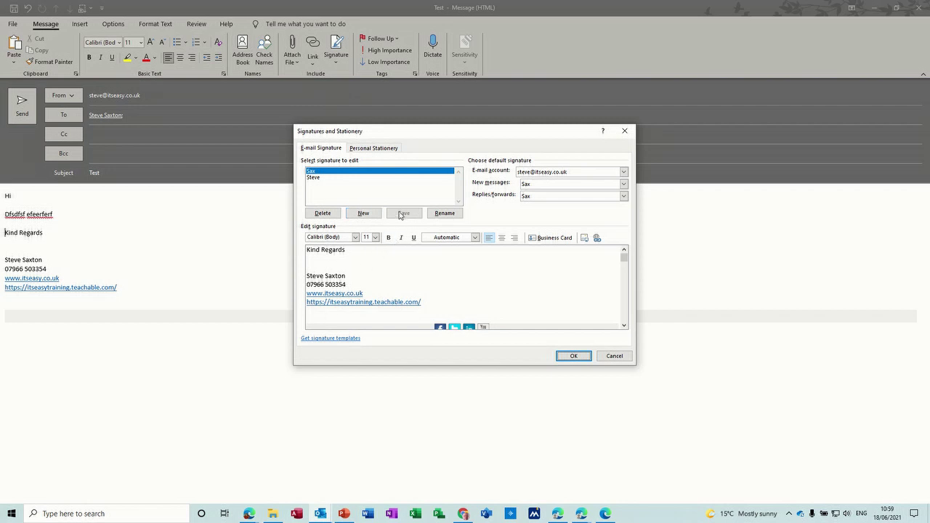
Make the full signature the default for new messages and replies/forwards, then send the Test email.
left_click(624, 184)
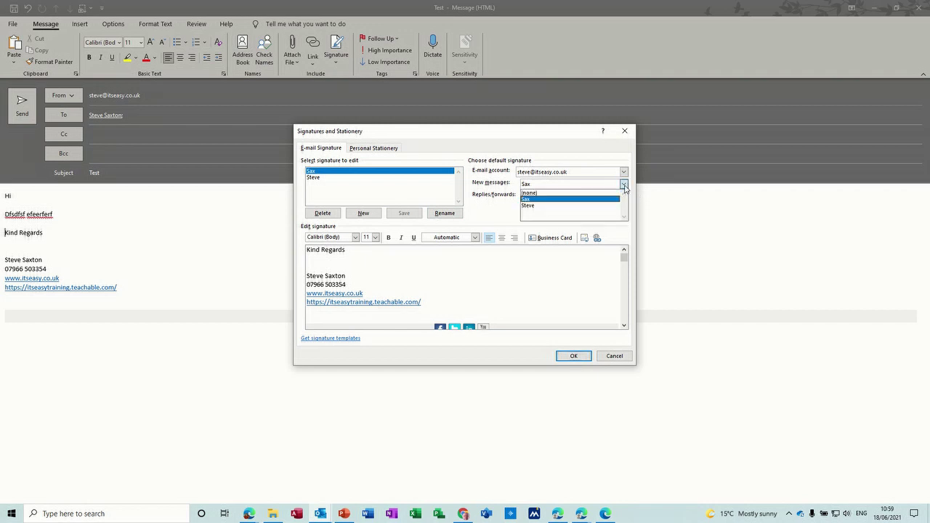
left_click(563, 198)
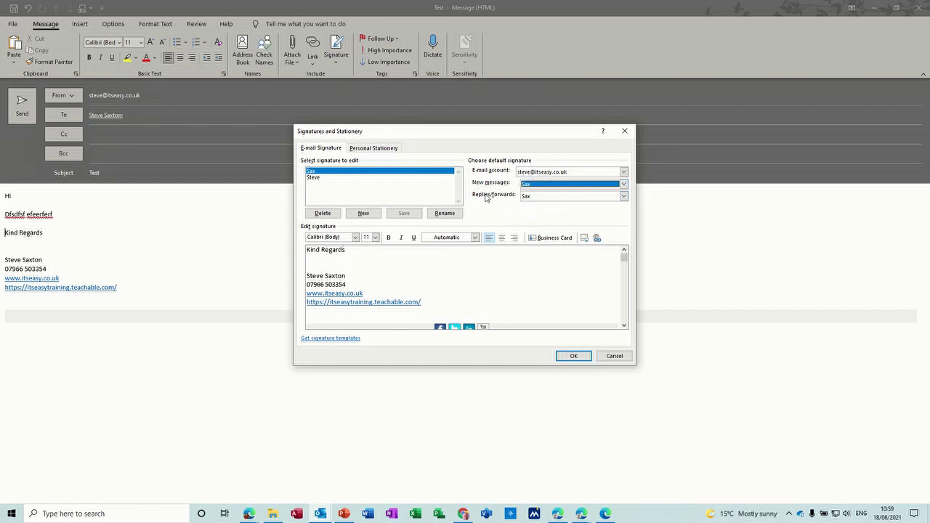
left_click(623, 196)
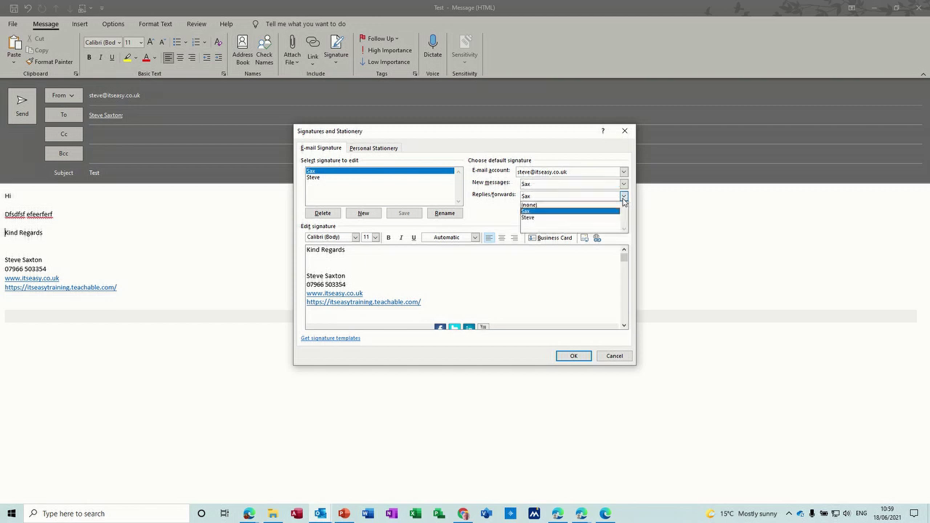
left_click(623, 198)
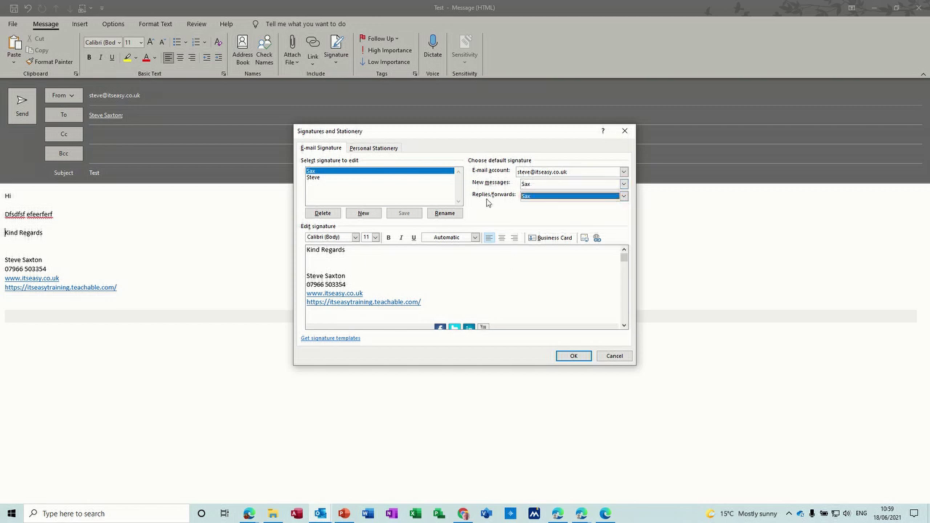
left_click(624, 185)
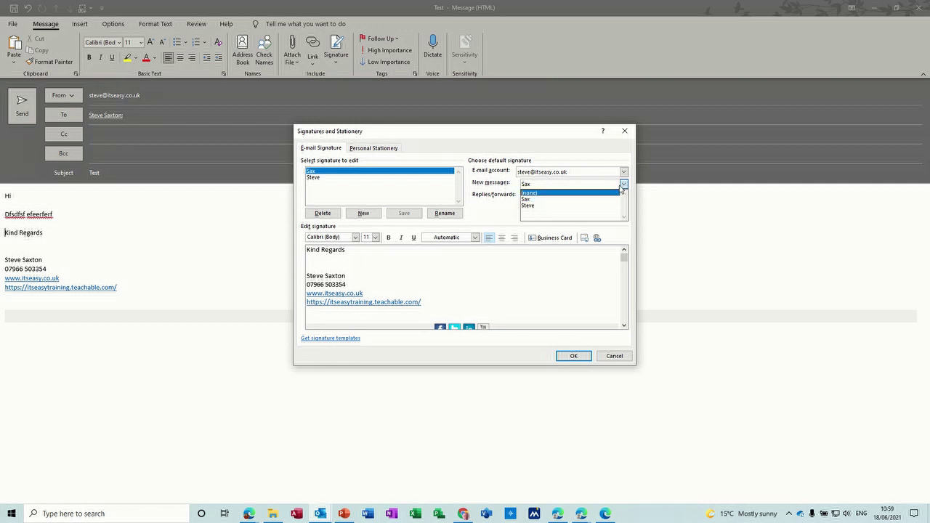
left_click(623, 188)
left_click(573, 355)
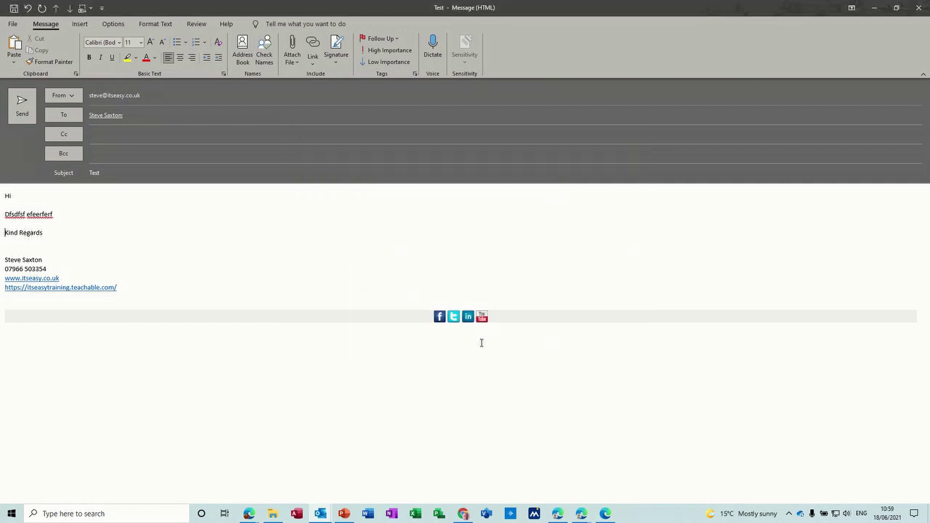
left_click(22, 125)
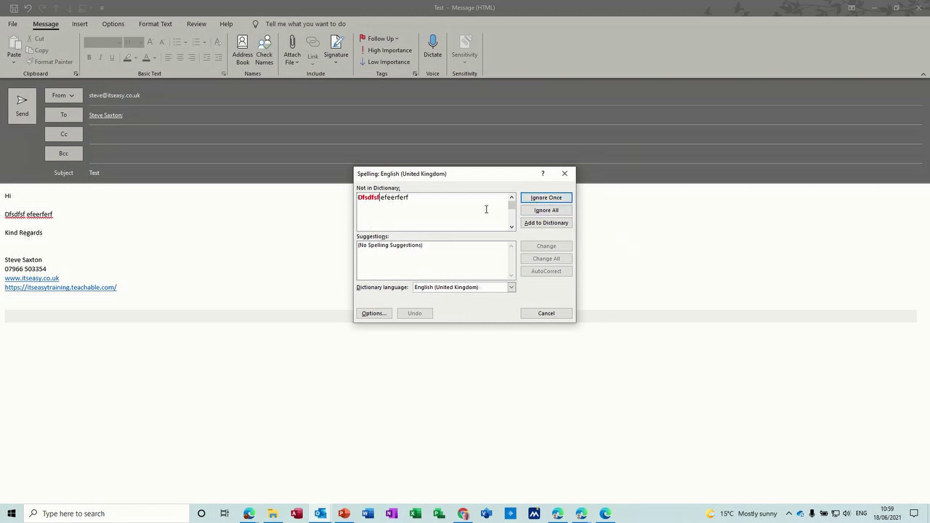
Ignore both flagged spelling words so the Test message goes out, then view the training inbox.
left_click(538, 200)
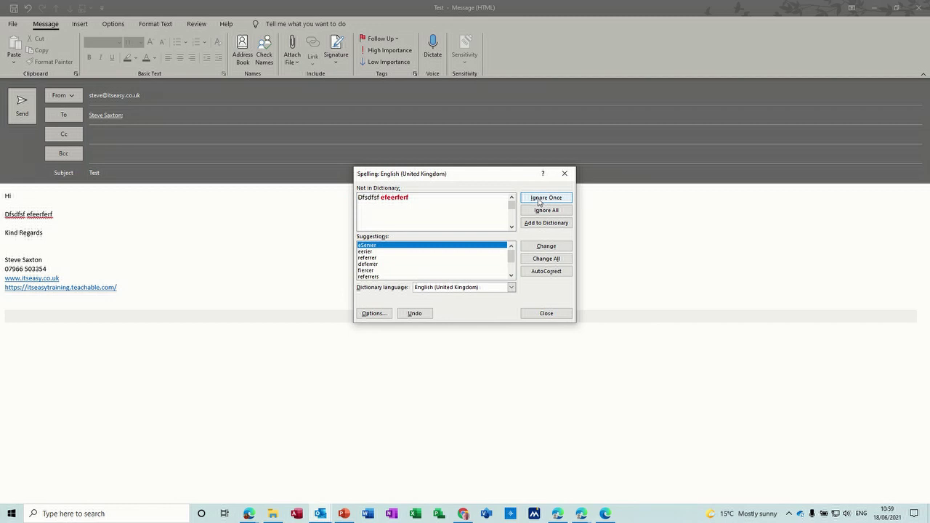
left_click(538, 200)
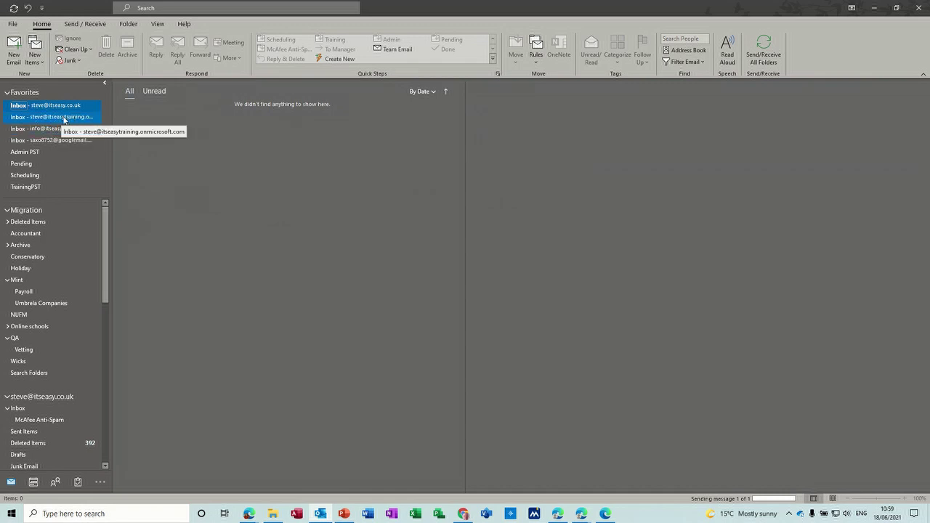
left_click(63, 117)
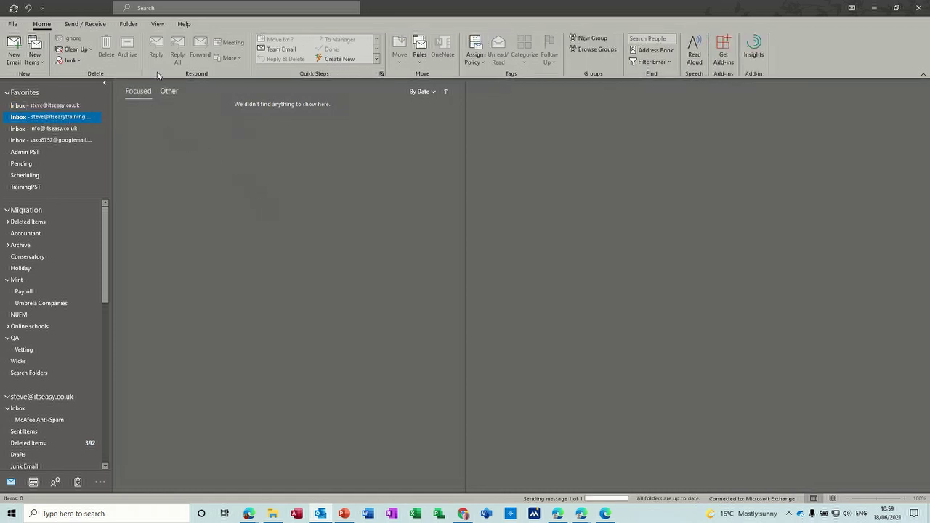
Run Send/Receive All Folders so the Test message arrives in the training inbox.
left_click(80, 27)
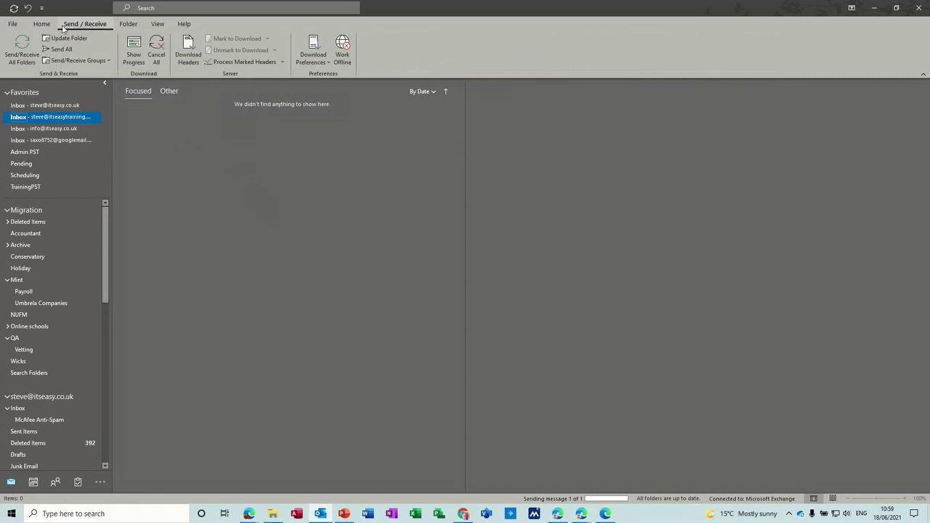
left_click(22, 47)
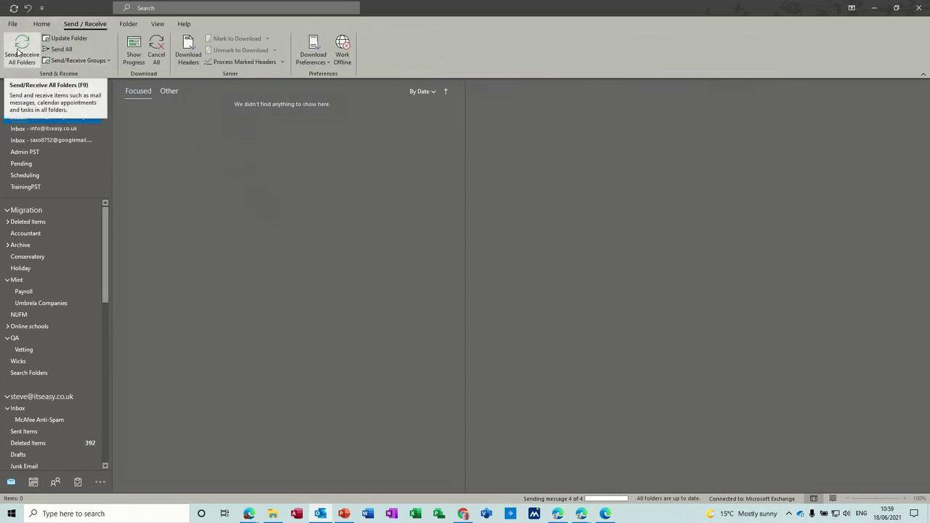
left_click(18, 52)
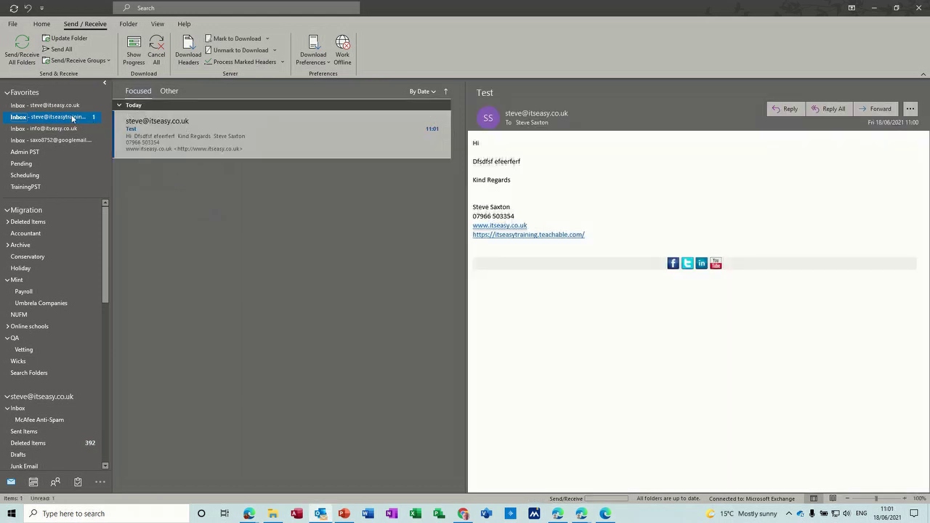
left_click(92, 116)
left_click(787, 110)
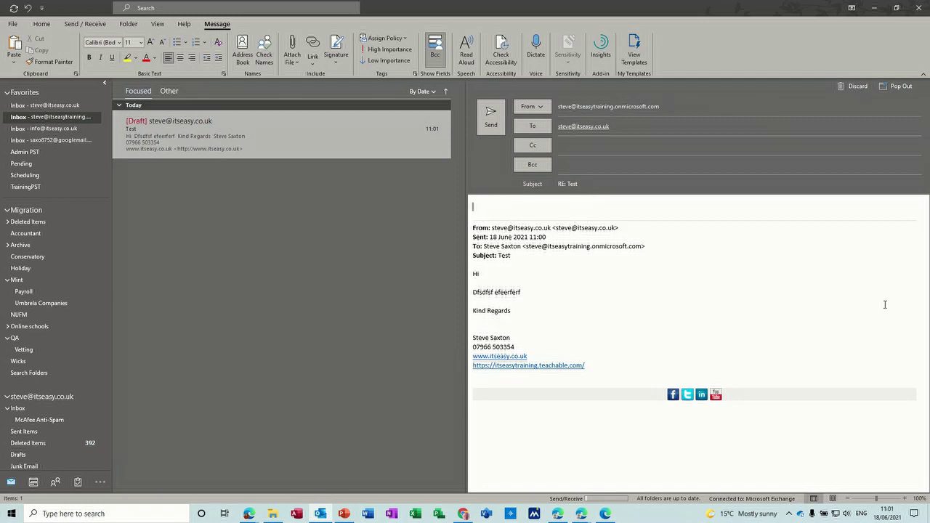
Write 'Hi', a blank line, and 'thanks' in the reply and send it.
type("Hi")
key("Return")
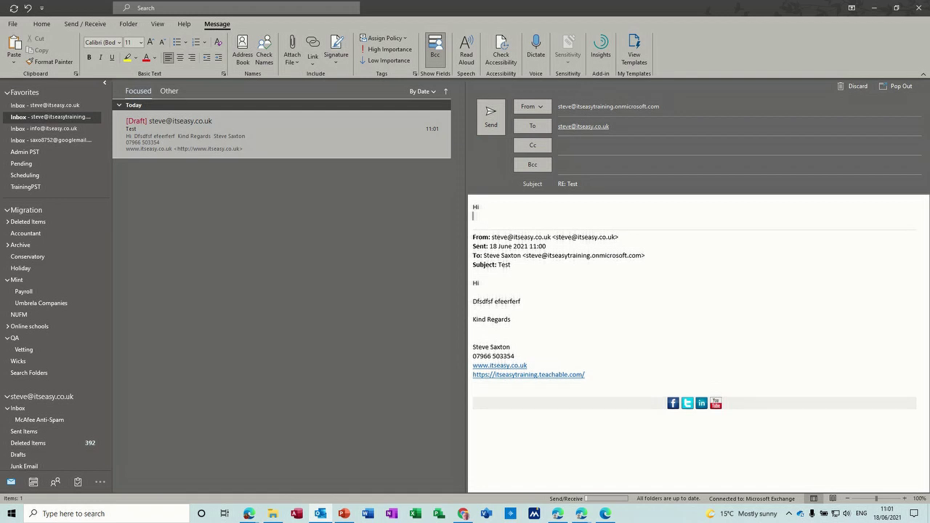
key("Return")
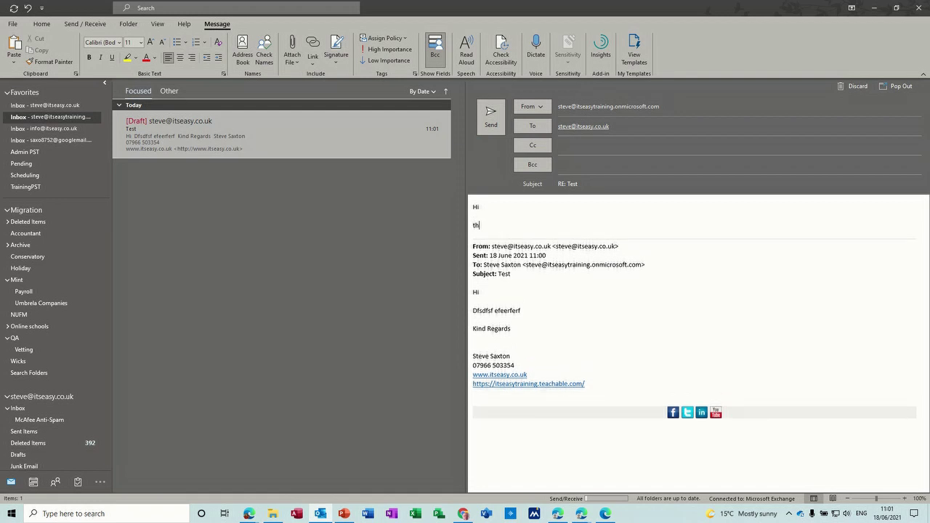
type("thanks")
left_click(490, 119)
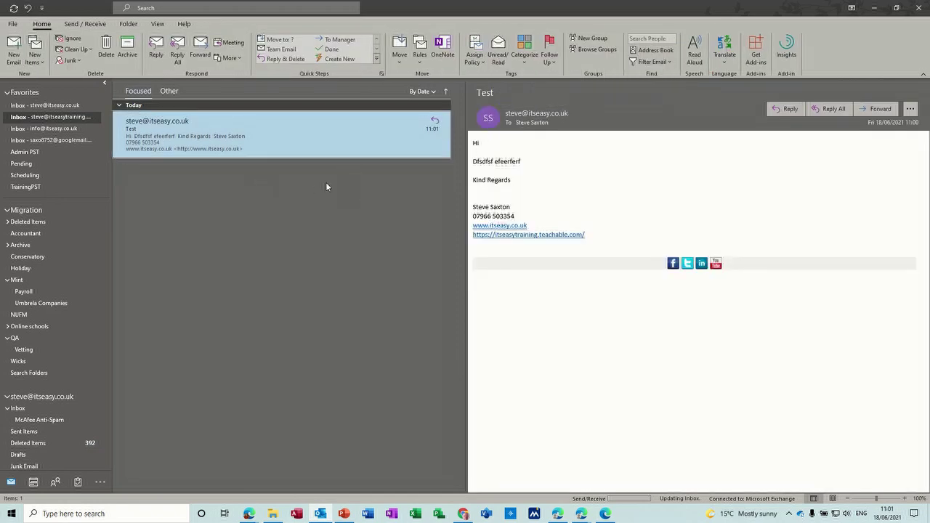
Open the main account's inbox and select the RE: Test reply.
left_click(85, 108)
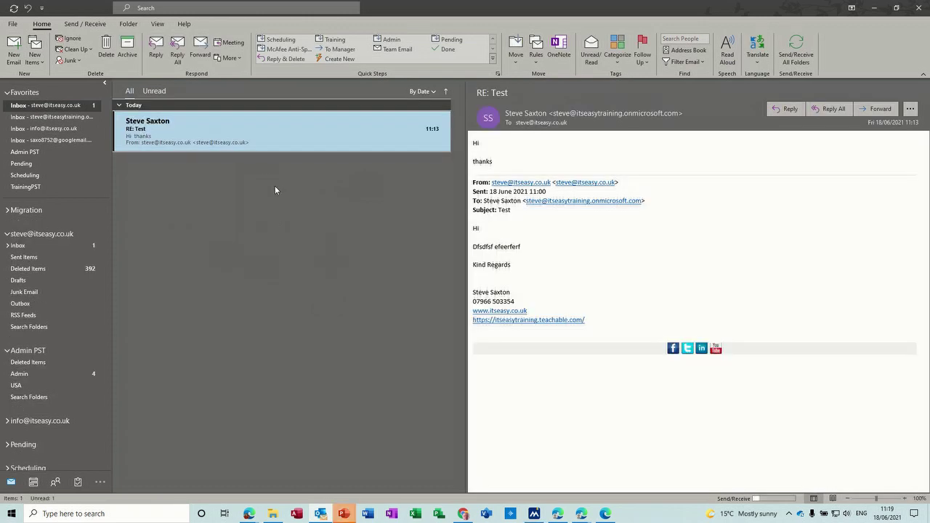
left_click(28, 116)
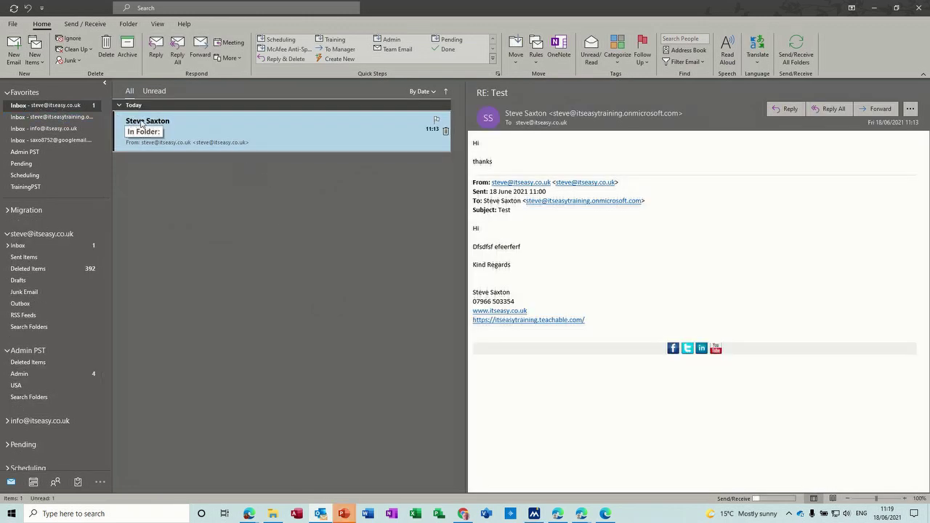